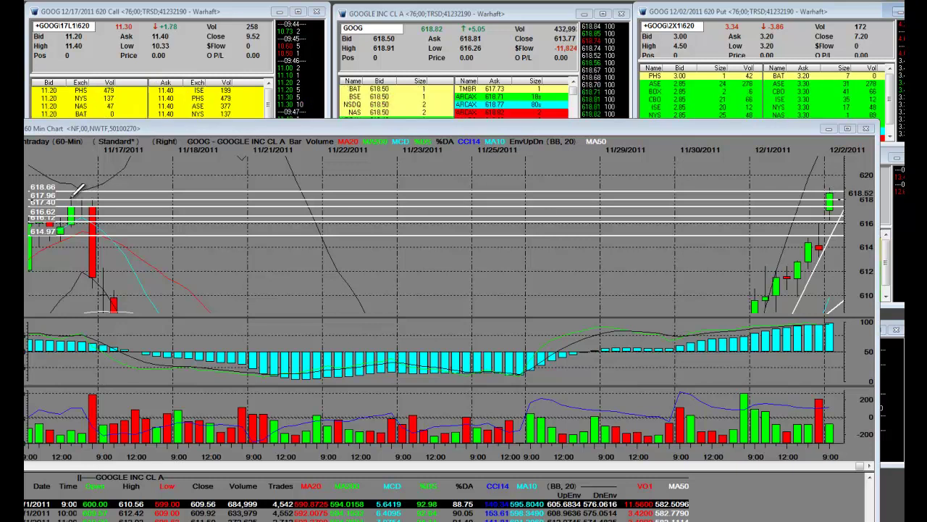
Step: Reposition the 60-minute GOOG chart to examine its price levels alongside the GOOG stock and option quotes
{"action": "left_click_drag", "start_coordinate": [327, 130], "coordinate": [358, 75]}
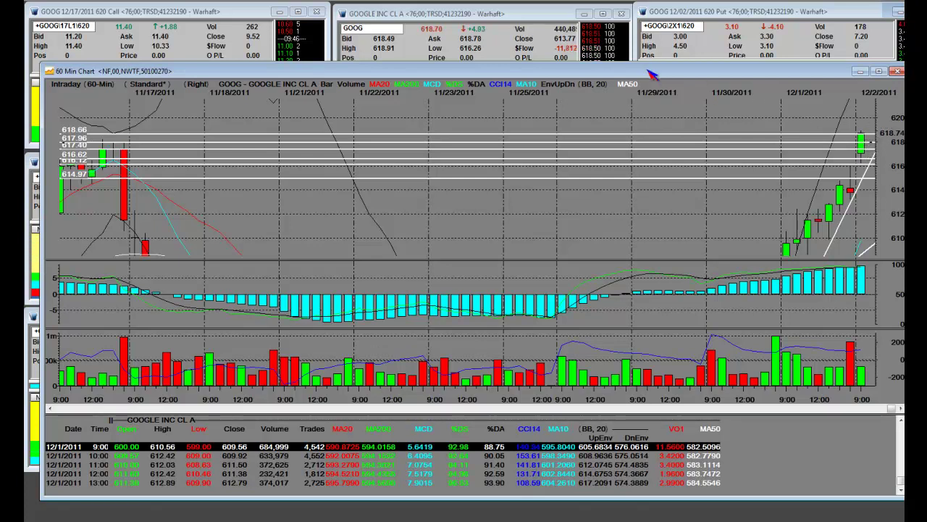
{"action": "left_click_drag", "start_coordinate": [650, 72], "coordinate": [651, 113]}
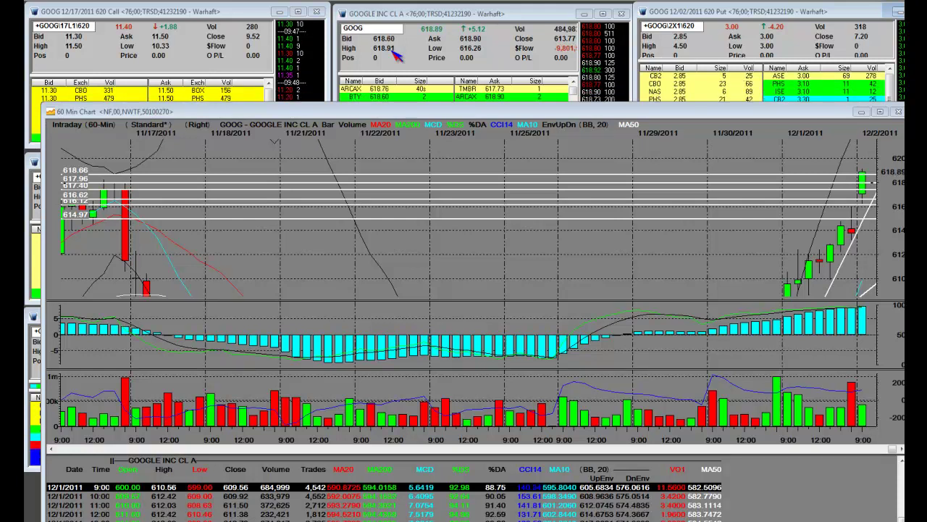
{"action": "left_click_drag", "start_coordinate": [246, 113], "coordinate": [255, 171]}
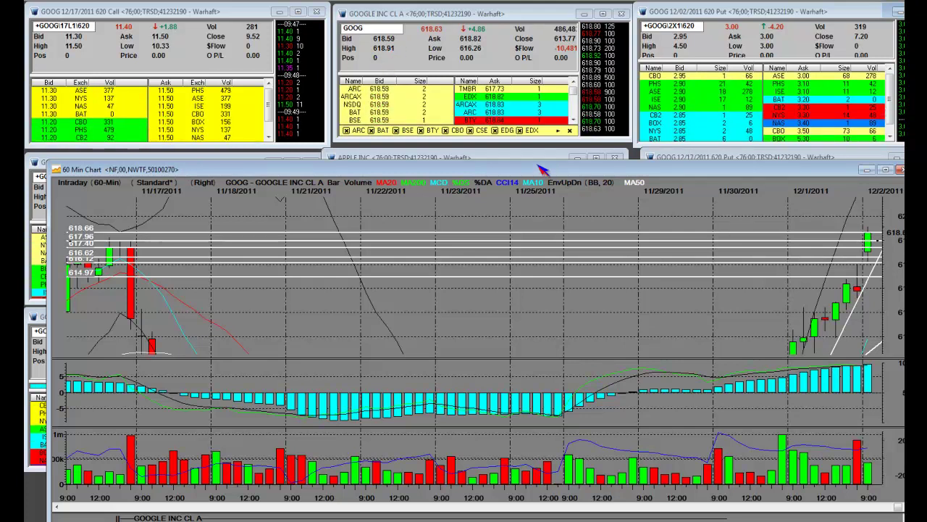
{"action": "left_click_drag", "start_coordinate": [542, 170], "coordinate": [535, 101]}
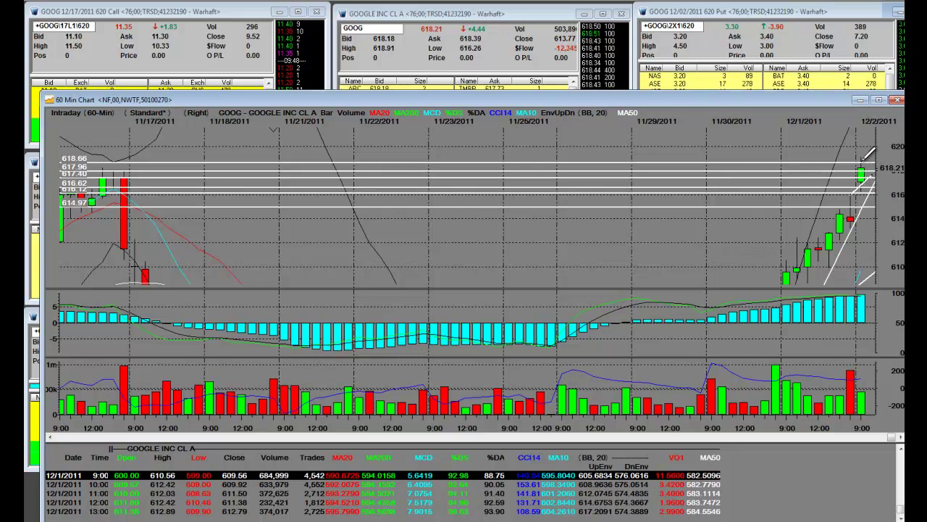
{"action": "left_click_drag", "start_coordinate": [500, 101], "coordinate": [491, 129]}
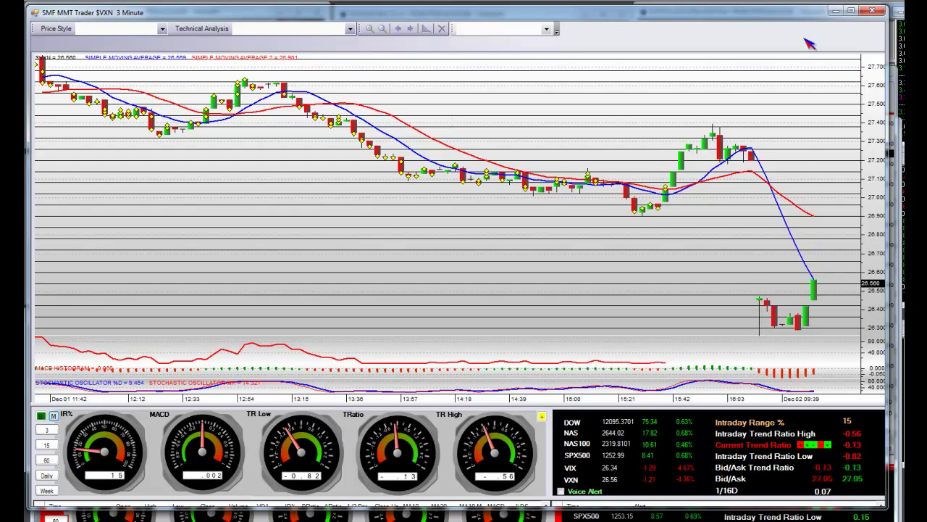
Step: Compare the $VXN 3-minute chart side by side with the GOOG 3-minute chart and minimize the $VXN chart
{"action": "left_click_drag", "start_coordinate": [782, 16], "coordinate": [470, 3]}
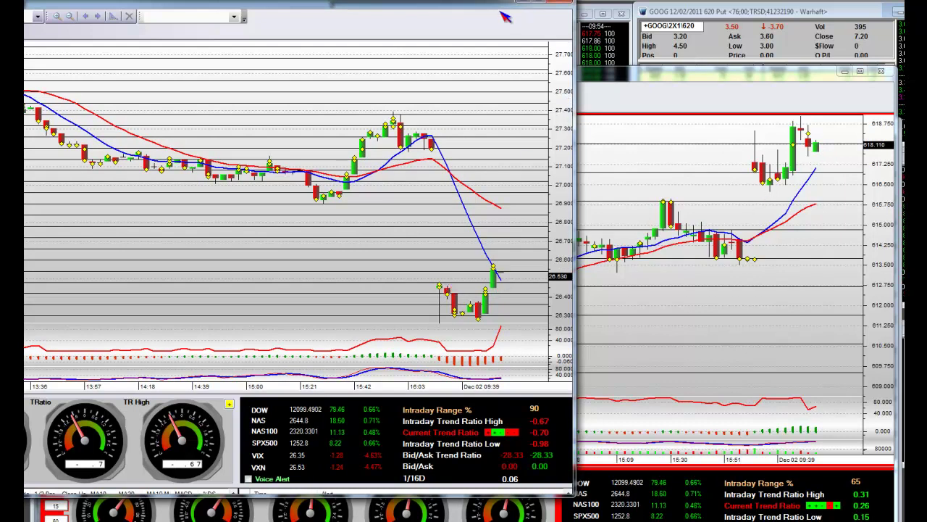
{"action": "left_click", "coordinate": [488, 41]}
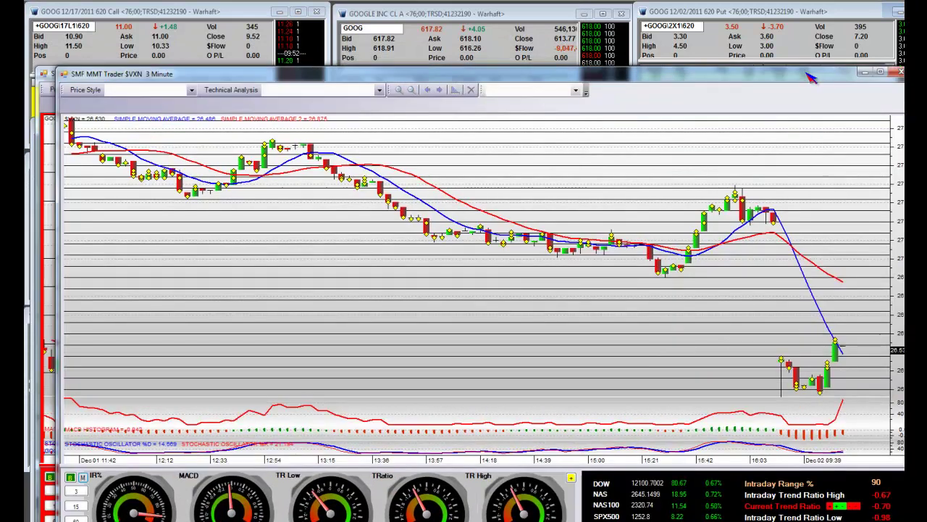
{"action": "left_click", "coordinate": [866, 72]}
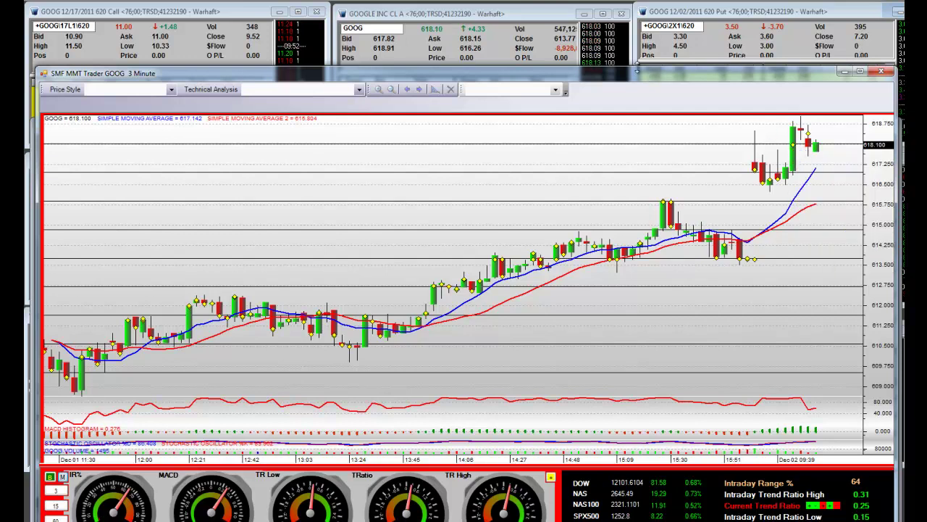
Step: Show the Brain trend ratio data on the GOOG 3-minute chart and place its window just below the screen's upper edge
{"action": "left_click_drag", "start_coordinate": [638, 80], "coordinate": [629, 163]}
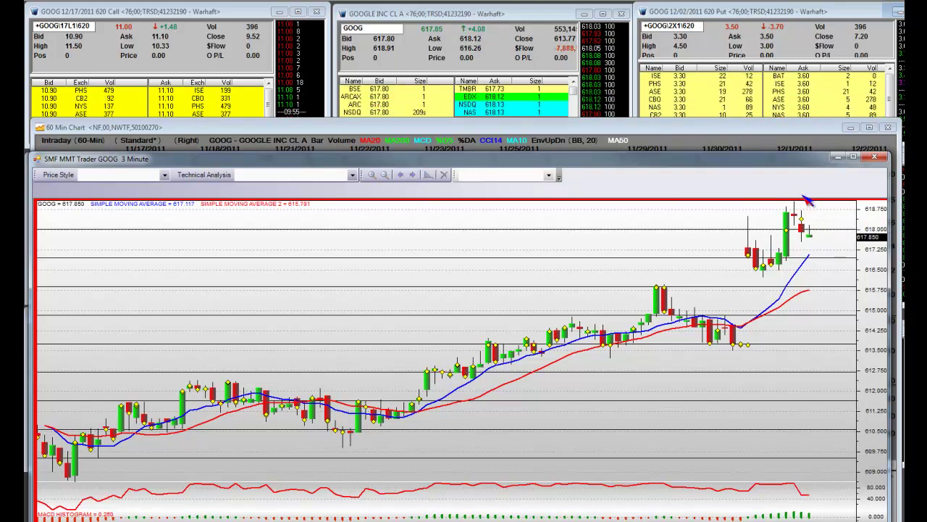
{"action": "left_click_drag", "start_coordinate": [701, 162], "coordinate": [715, 84]}
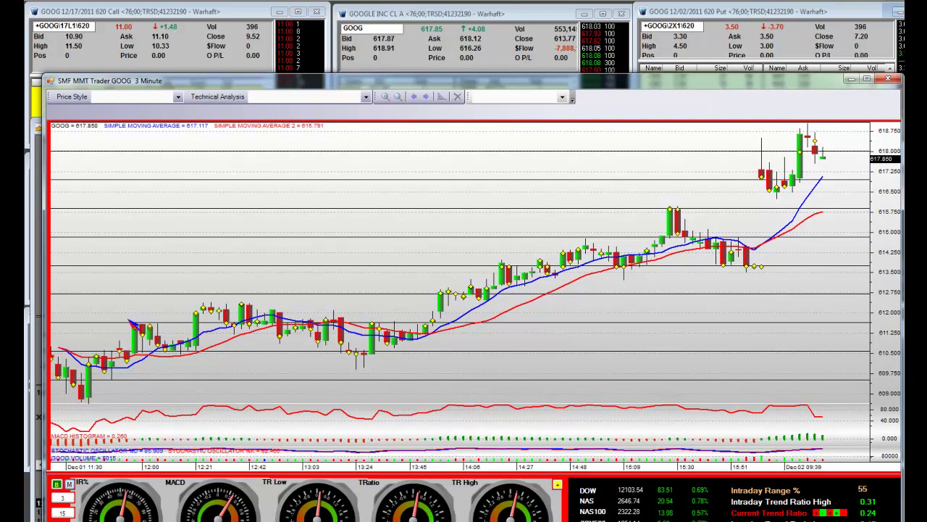
{"action": "left_click", "coordinate": [58, 484]}
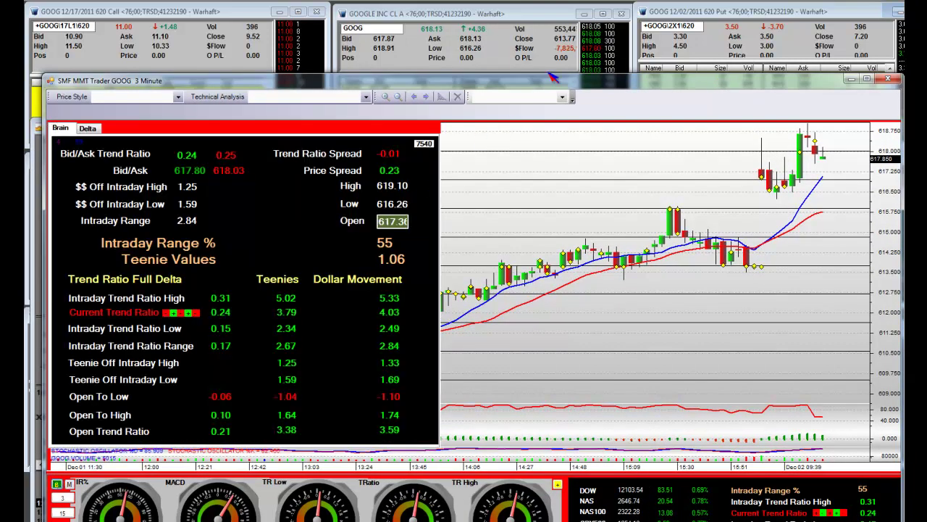
{"action": "left_click_drag", "start_coordinate": [551, 83], "coordinate": [547, 26]}
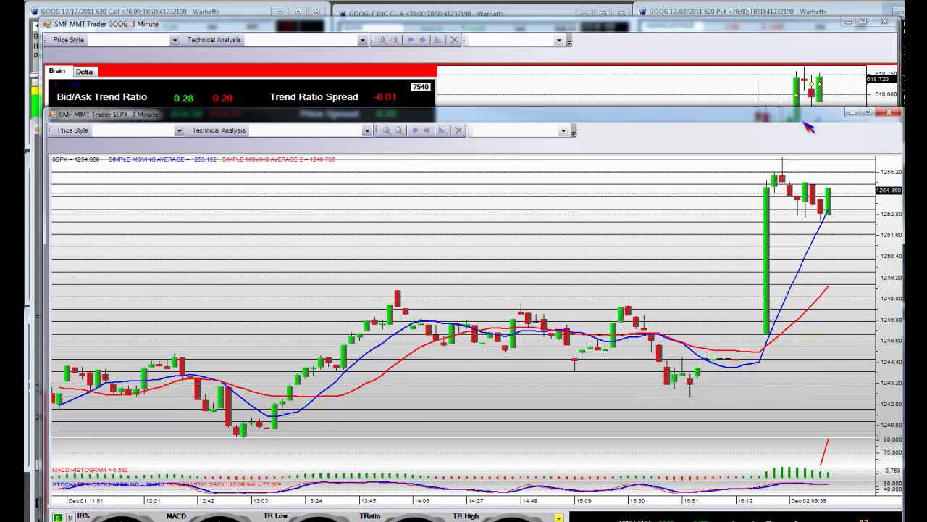
Step: Compare the $SPX and $NASX 3-minute charts with the GOOG chart and clear them away from it
{"action": "left_click_drag", "start_coordinate": [808, 124], "coordinate": [796, 175]}
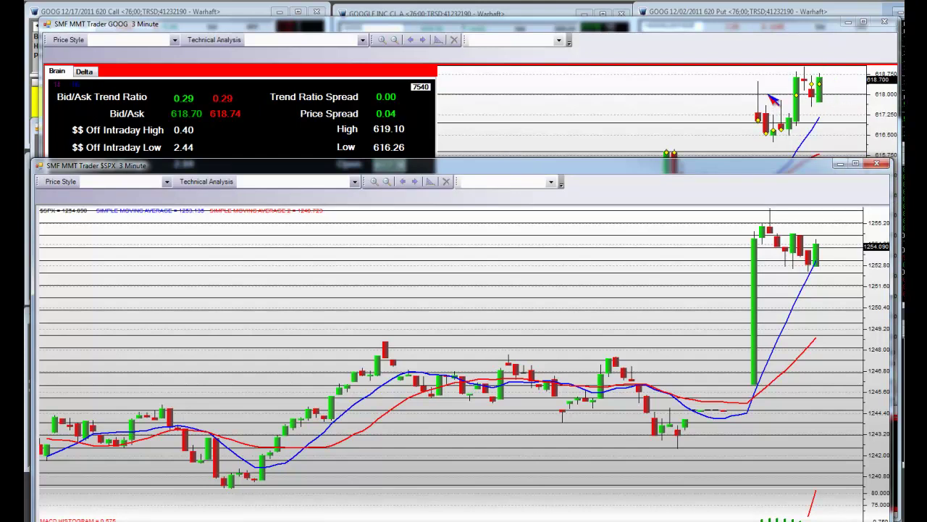
{"action": "left_click", "coordinate": [677, 155]}
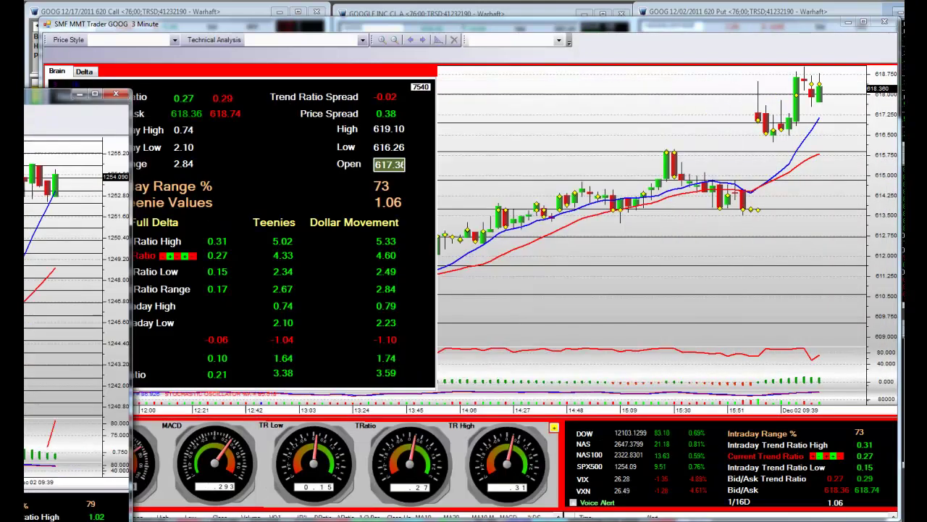
{"action": "left_click_drag", "start_coordinate": [684, 64], "coordinate": [751, 62]}
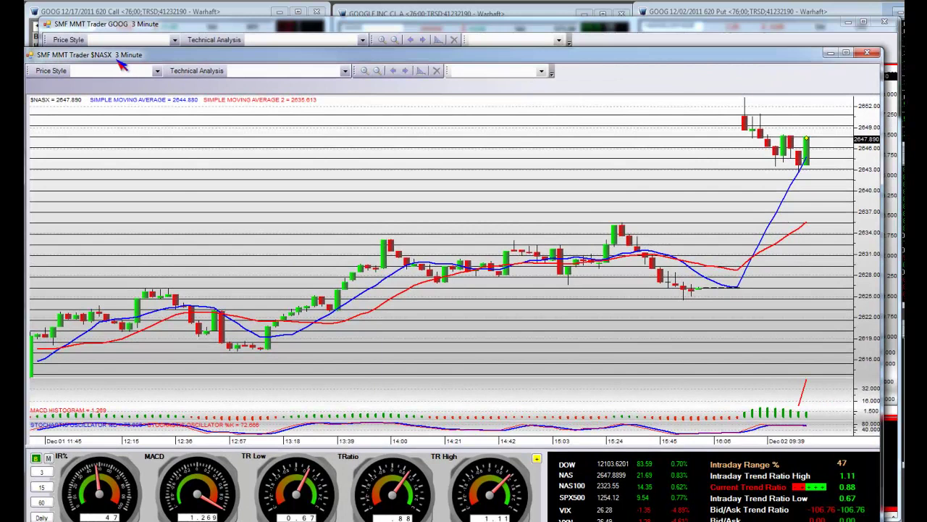
{"action": "left_click_drag", "start_coordinate": [635, 60], "coordinate": [447, 44]}
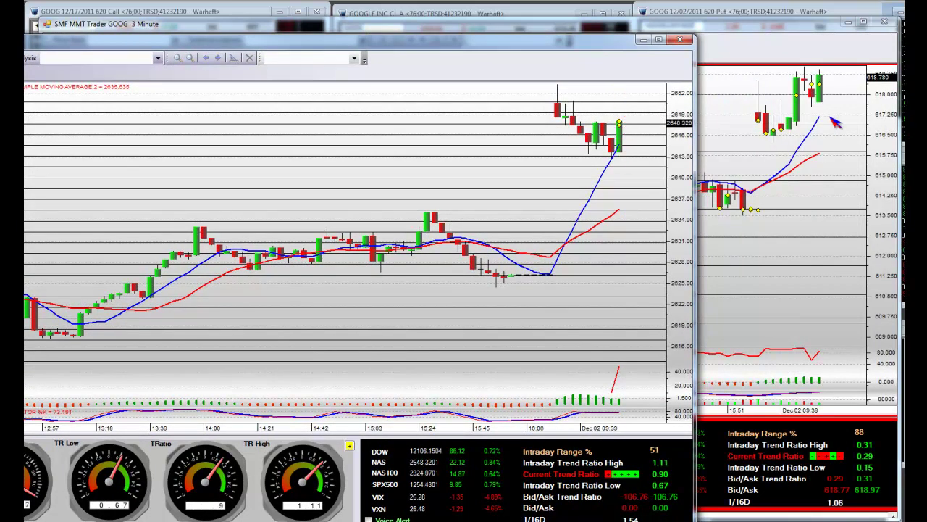
{"action": "left_click", "coordinate": [658, 39]}
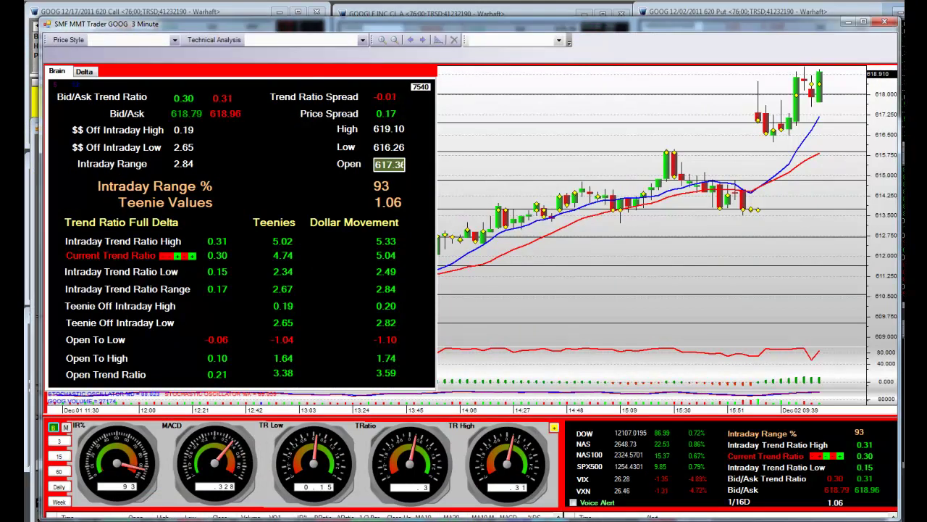
Step: Compare the $IUXX 3-minute chart side by side with the GOOG chart and minimize the $IUXX chart
{"action": "left_click", "coordinate": [505, 116]}
{"action": "left_click_drag", "start_coordinate": [505, 115], "coordinate": [371, 53]}
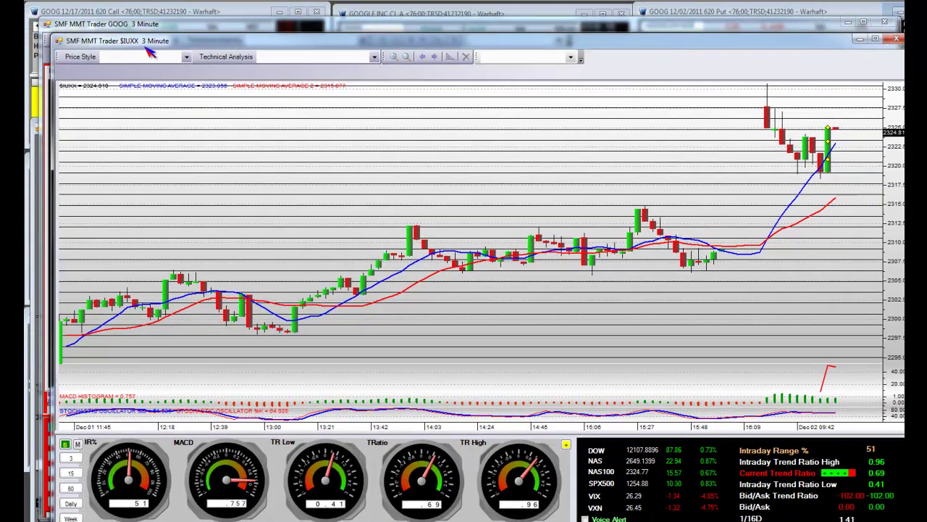
{"action": "left_click_drag", "start_coordinate": [621, 43], "coordinate": [407, 57]}
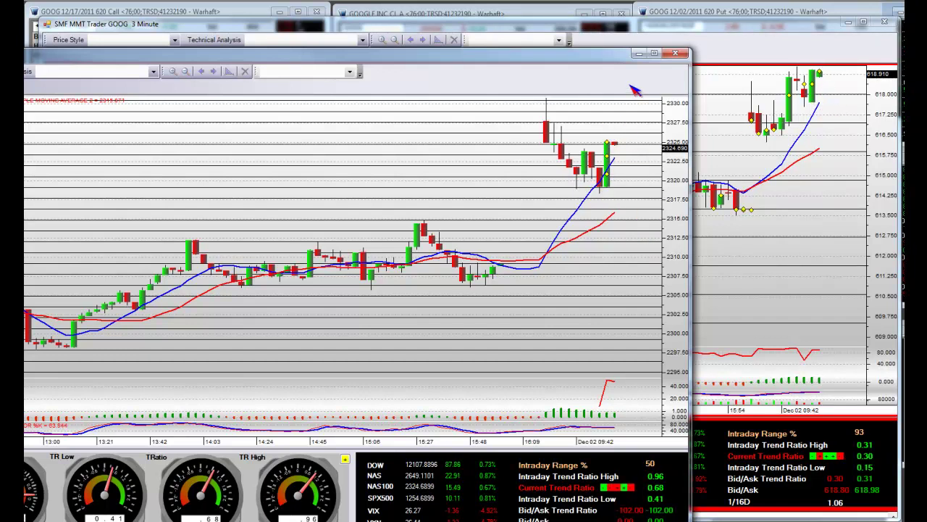
{"action": "left_click", "coordinate": [639, 55]}
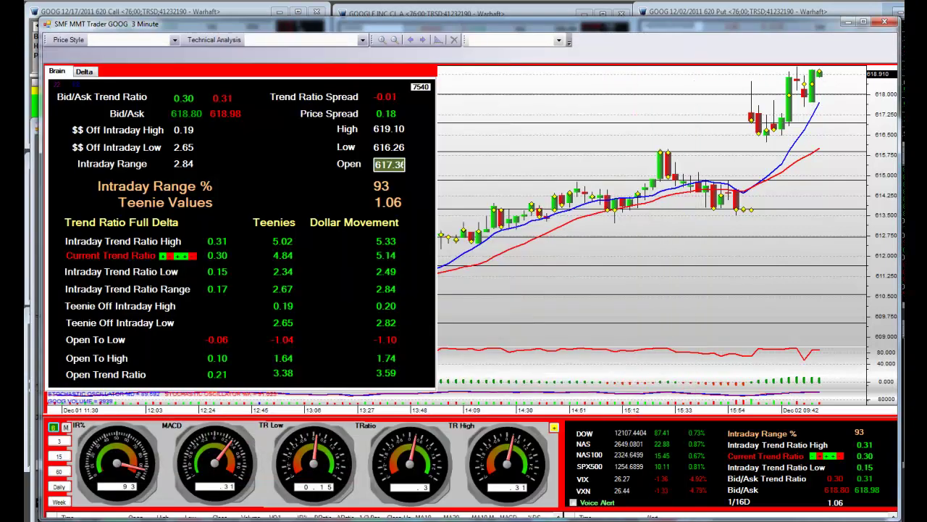
Step: Examine the 3-minute charts of $VIX and GLD and minimize both to return to the GOOG chart
{"action": "key", "text": "alt+Tab"}
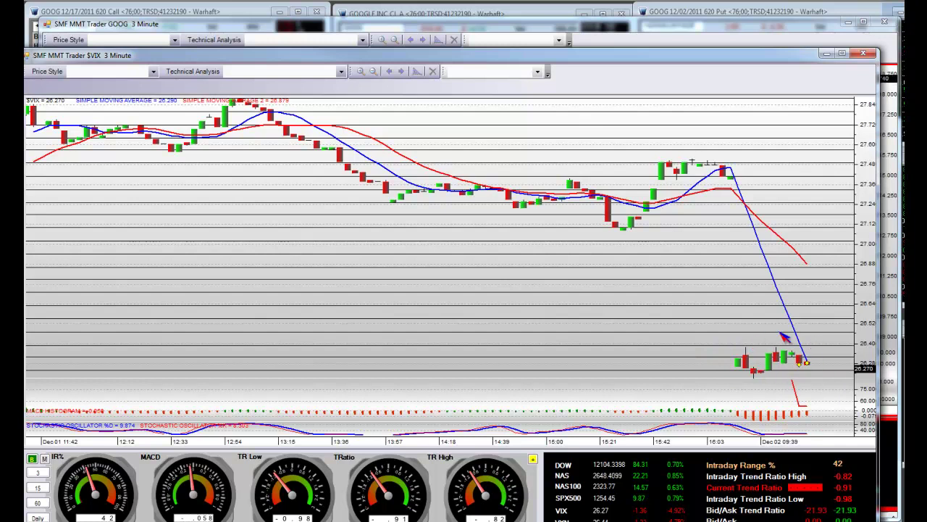
{"action": "left_click", "coordinate": [827, 53]}
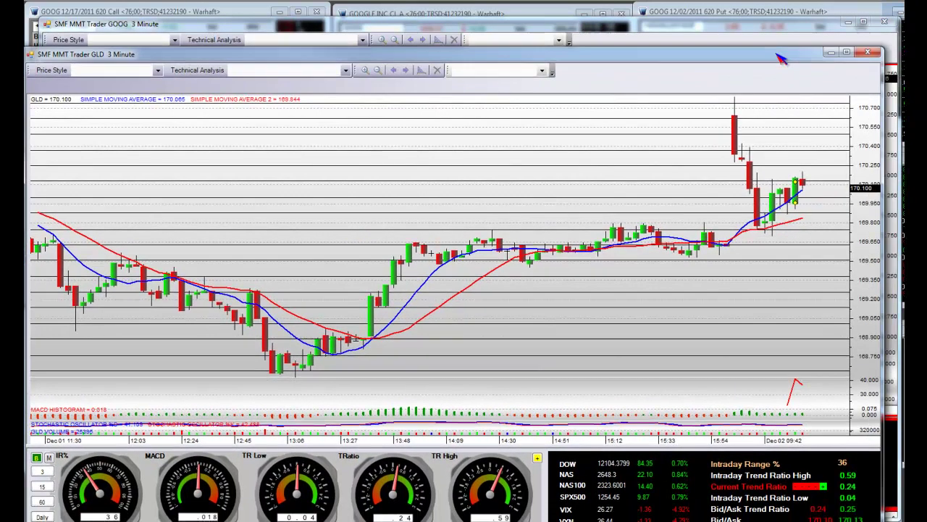
{"action": "left_click_drag", "start_coordinate": [781, 60], "coordinate": [795, 40]}
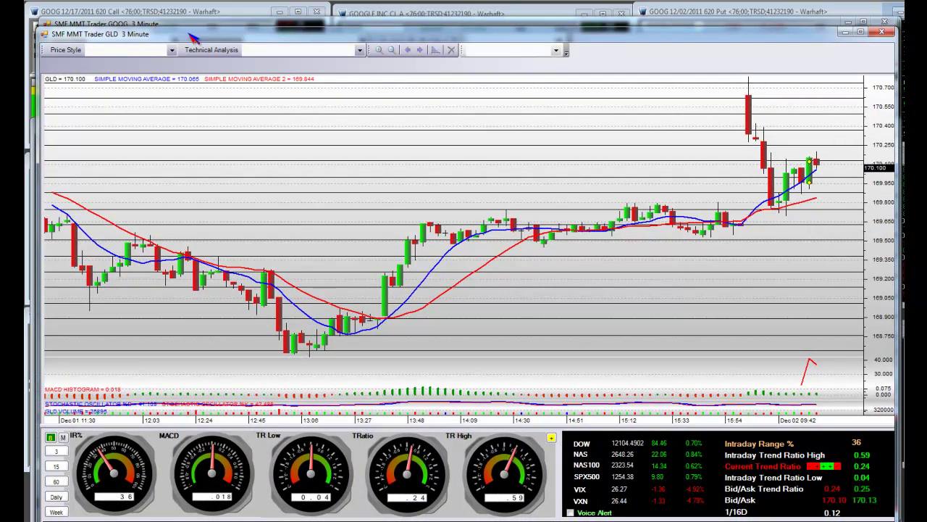
{"action": "left_click", "coordinate": [846, 32]}
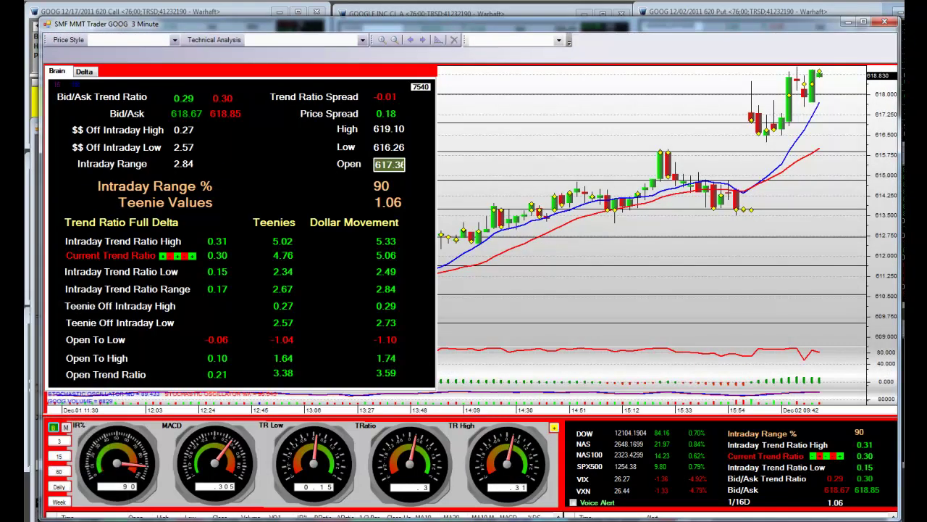
Step: Examine the 3-minute charts of SQQQ and PCLN and minimize both to return to the GOOG chart
{"action": "left_click", "coordinate": [846, 22]}
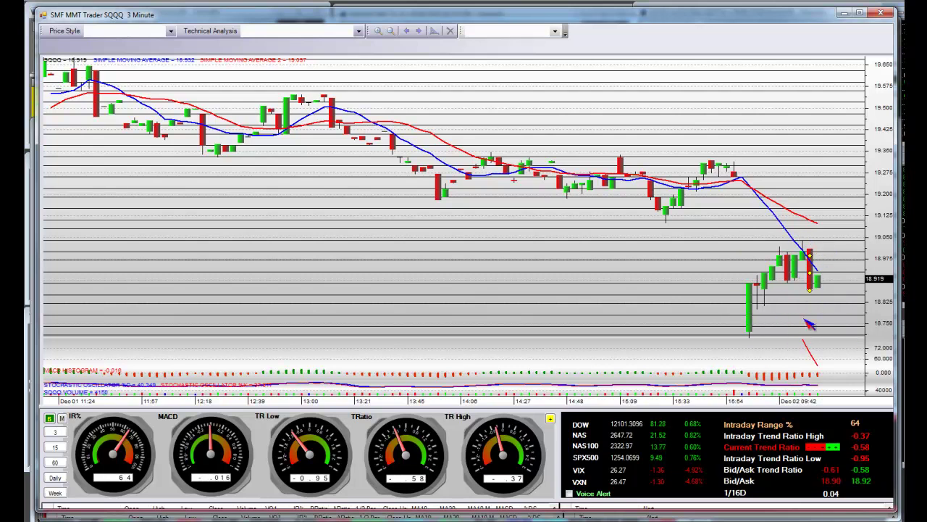
{"action": "left_click", "coordinate": [844, 13]}
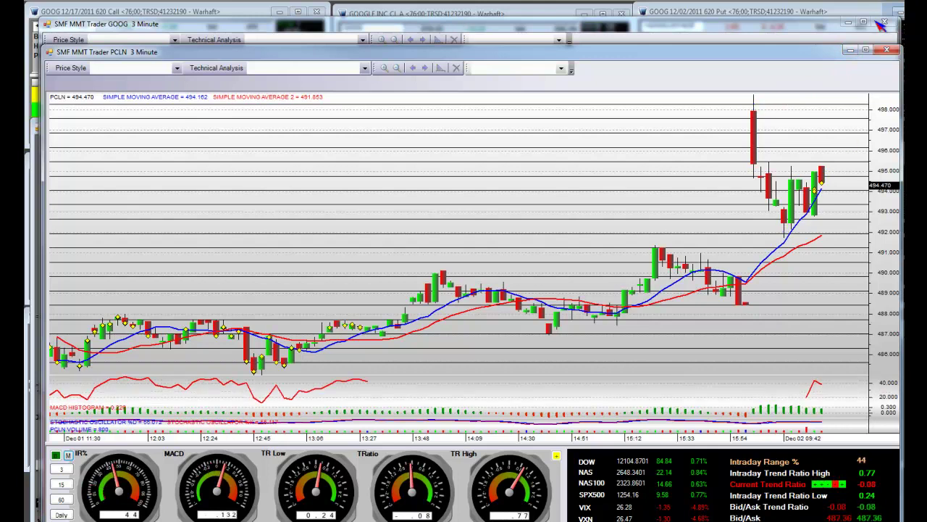
{"action": "left_click", "coordinate": [852, 49]}
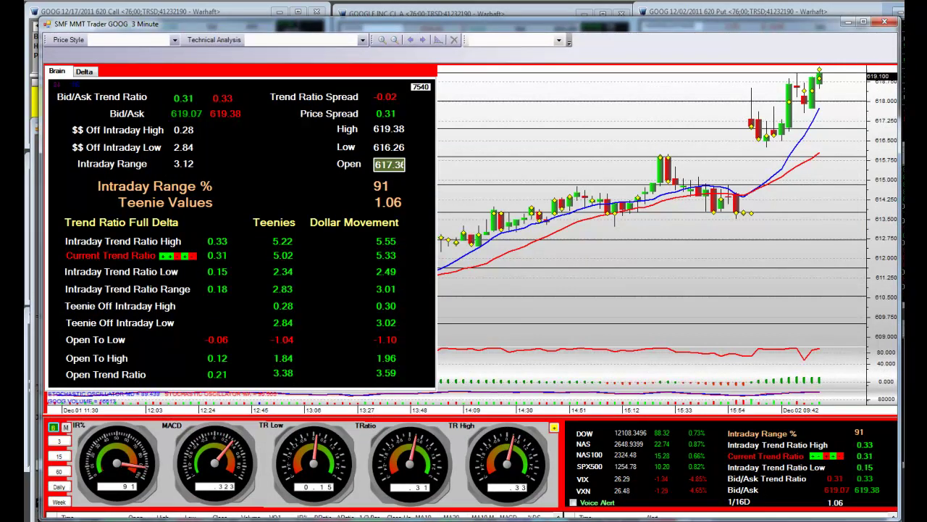
Step: Compare the TQQQ 3-minute chart side by side with the GOOG chart and minimize the TQQQ chart
{"action": "left_click", "coordinate": [521, 28]}
{"action": "left_click_drag", "start_coordinate": [520, 28], "coordinate": [482, 105]}
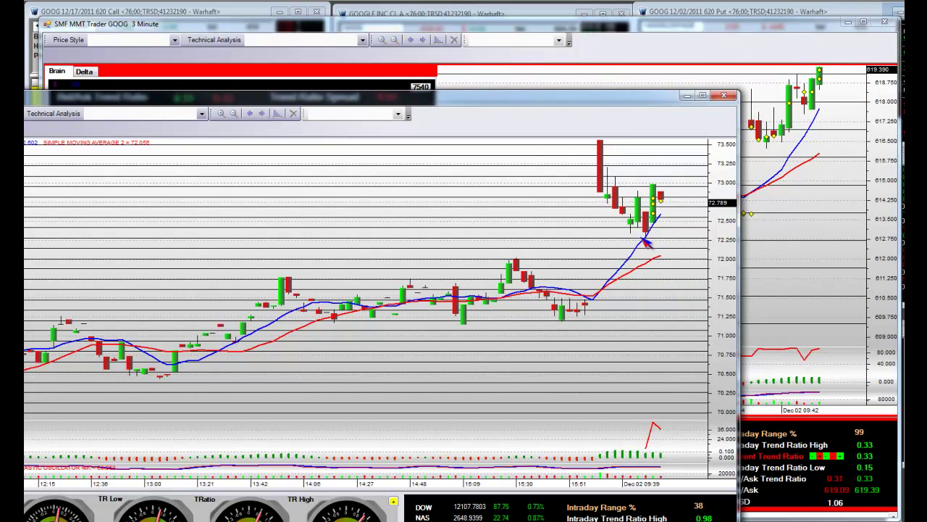
{"action": "double_click", "coordinate": [497, 98]}
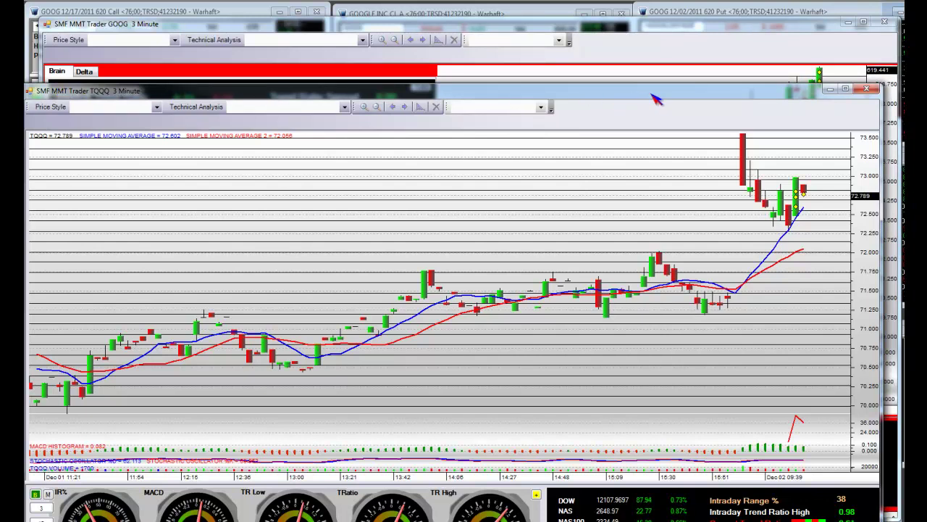
{"action": "left_click_drag", "start_coordinate": [647, 105], "coordinate": [457, 120]}
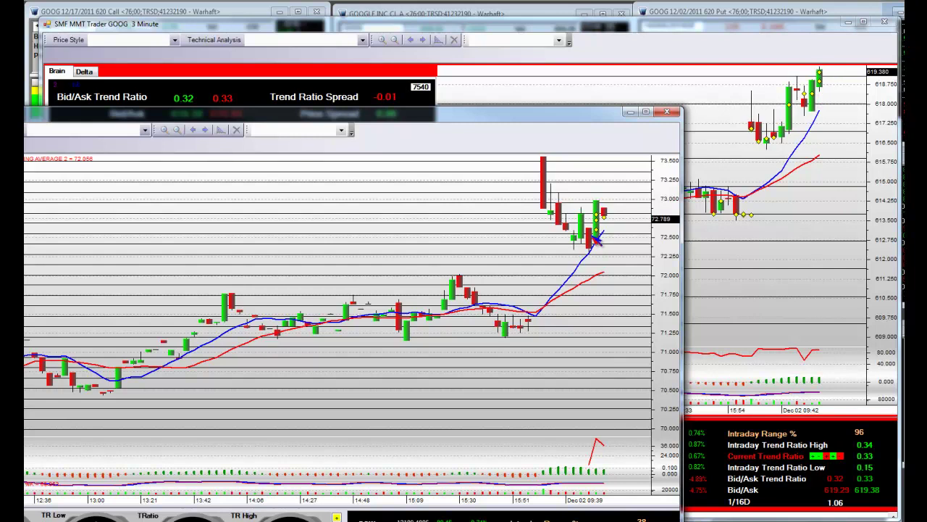
{"action": "left_click", "coordinate": [632, 113]}
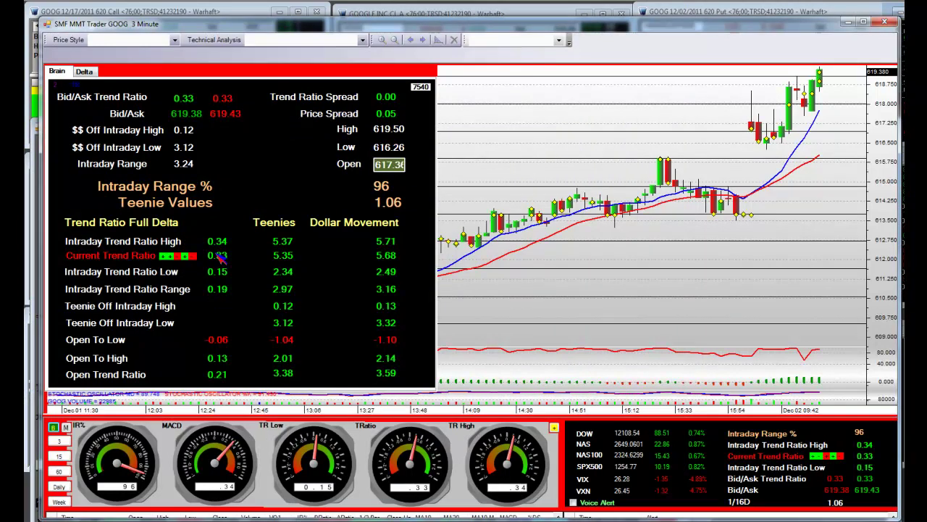
Step: Reposition the GOOG 3-minute chart to check its trend ratios against the 60-minute chart's price levels and the option quotes
{"action": "left_click_drag", "start_coordinate": [436, 33], "coordinate": [443, 205]}
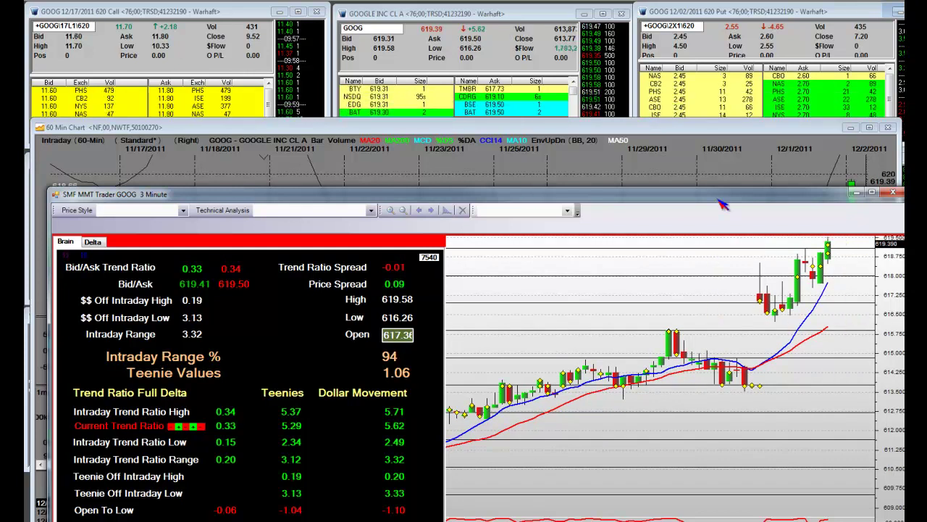
{"action": "left_click_drag", "start_coordinate": [721, 201], "coordinate": [690, 259]}
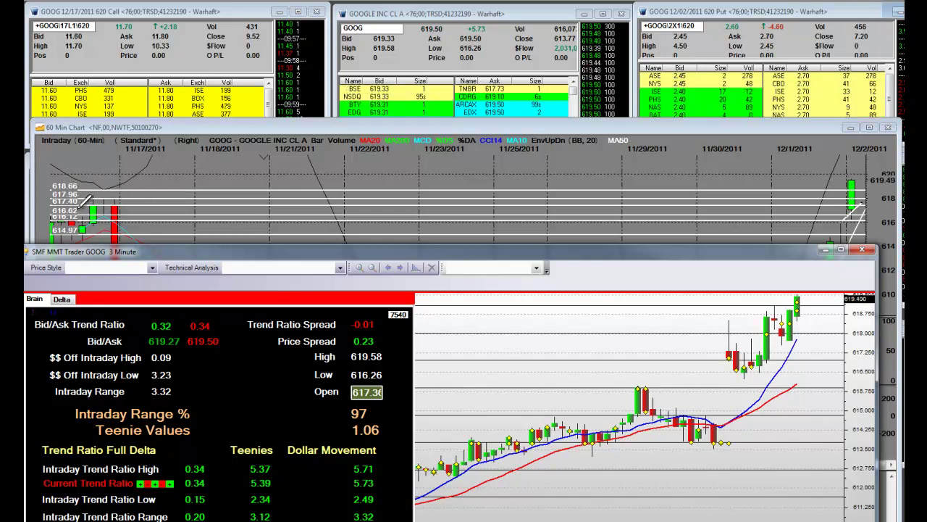
{"action": "left_click_drag", "start_coordinate": [569, 252], "coordinate": [553, 60]}
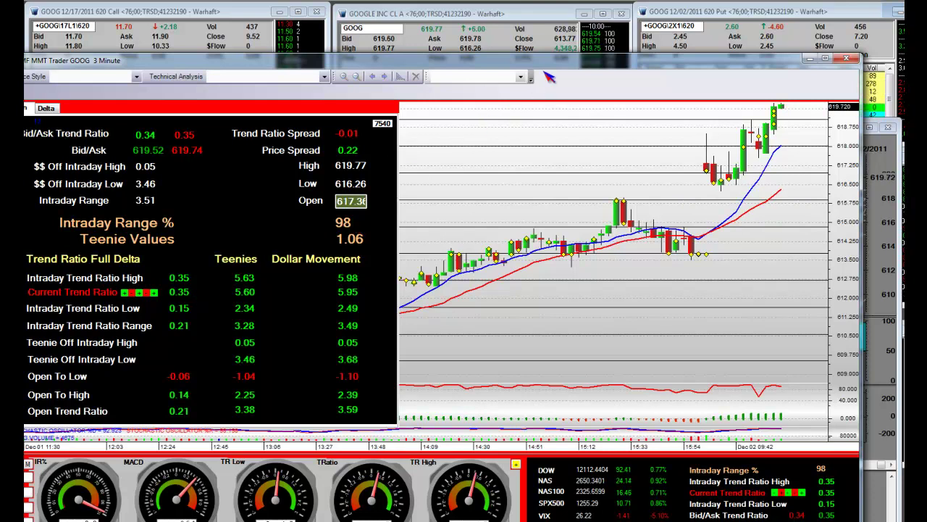
{"action": "left_click_drag", "start_coordinate": [554, 70], "coordinate": [547, 192]}
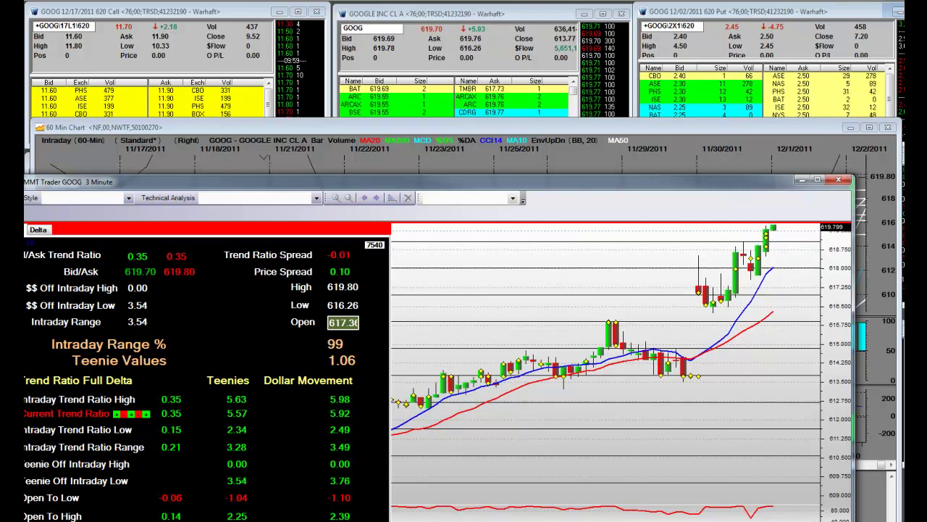
Step: Examine the 3-minute charts of SINA and AMZN and minimize both to return to the GOOG chart
{"action": "key", "text": "alt+Tab"}
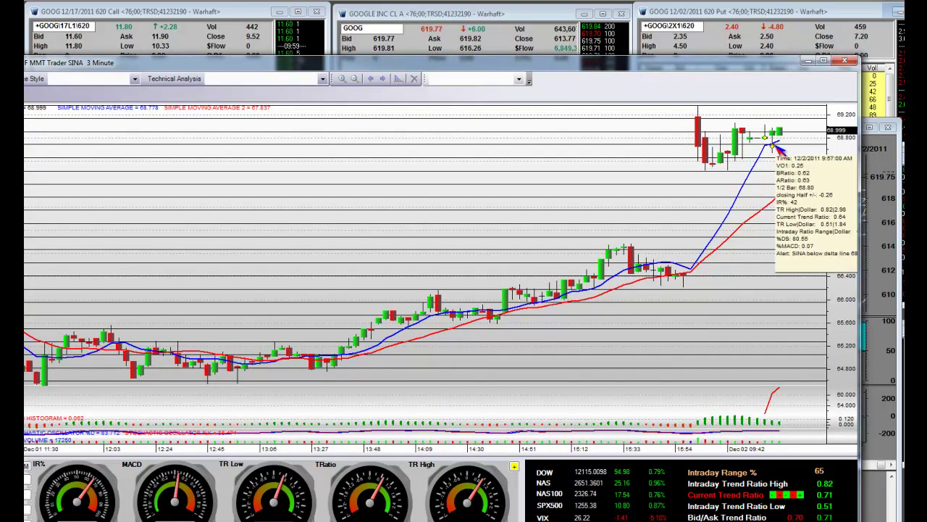
{"action": "left_click", "coordinate": [808, 61]}
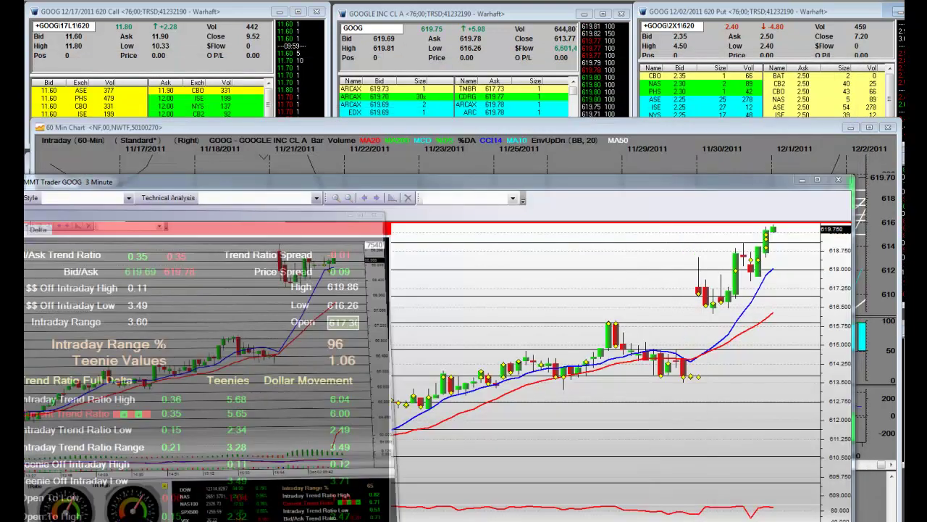
{"action": "key", "text": "alt+Tab"}
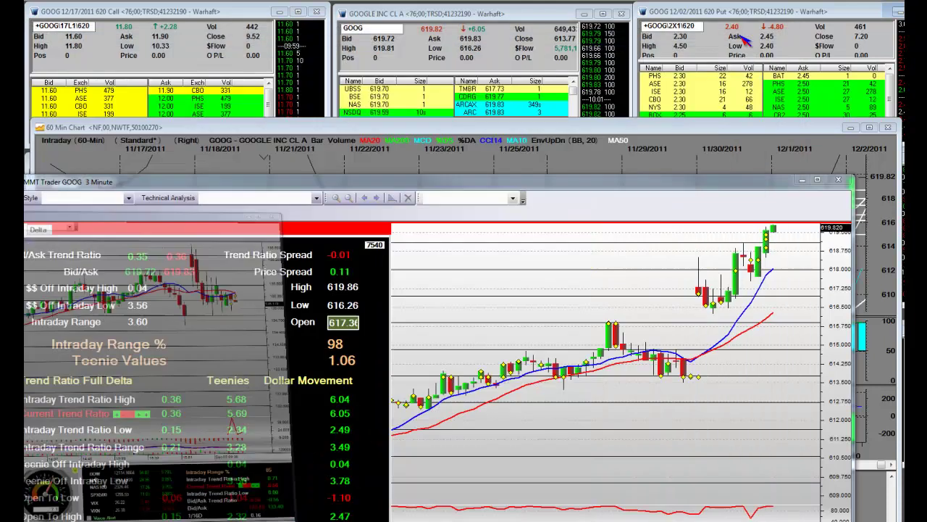
{"action": "left_click", "coordinate": [742, 31]}
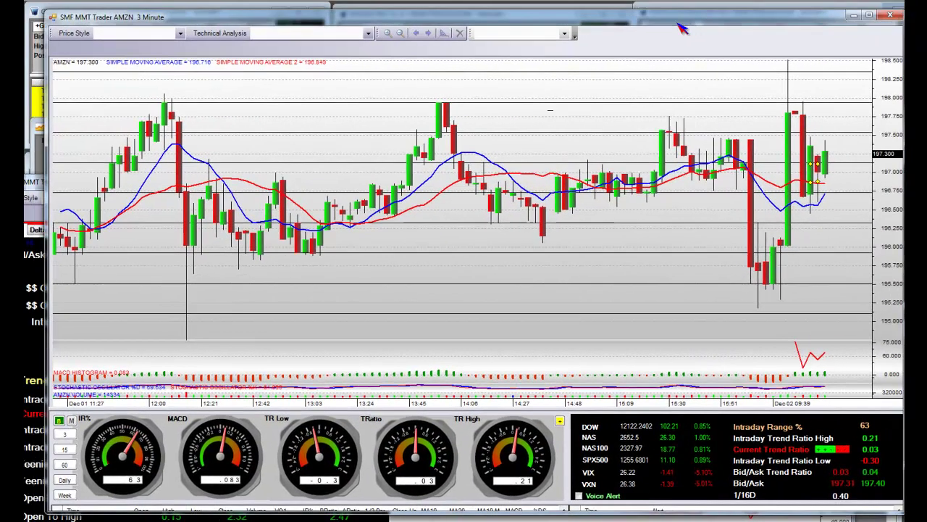
{"action": "left_click_drag", "start_coordinate": [682, 28], "coordinate": [677, 29]}
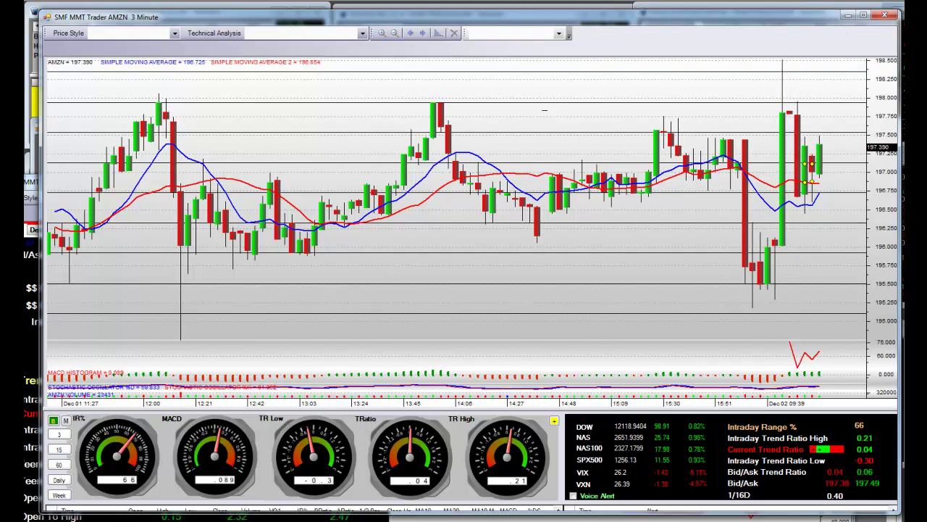
{"action": "left_click", "coordinate": [847, 16]}
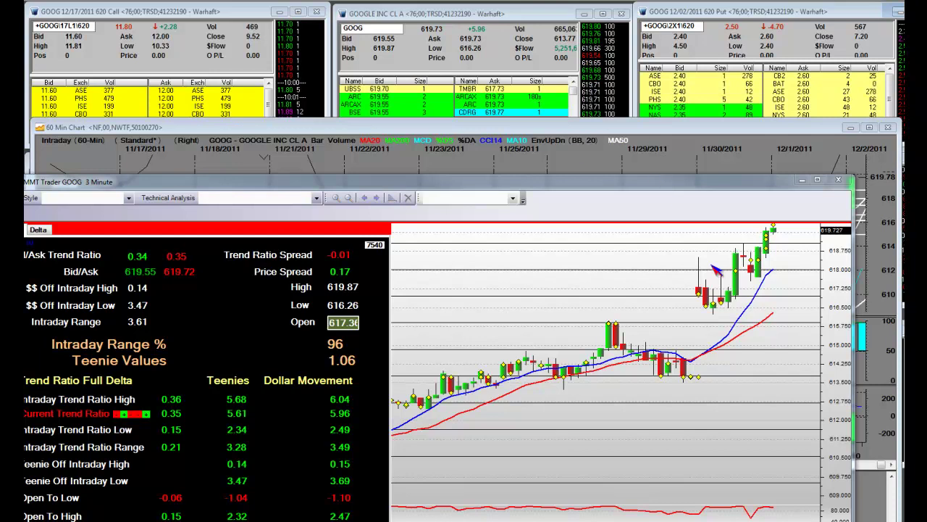
Step: Examine the latest bars and price levels on GOOG's 60-minute chart and compare them with the 3-minute chart's trend ratios
{"action": "left_click_drag", "start_coordinate": [706, 191], "coordinate": [0, 239]}
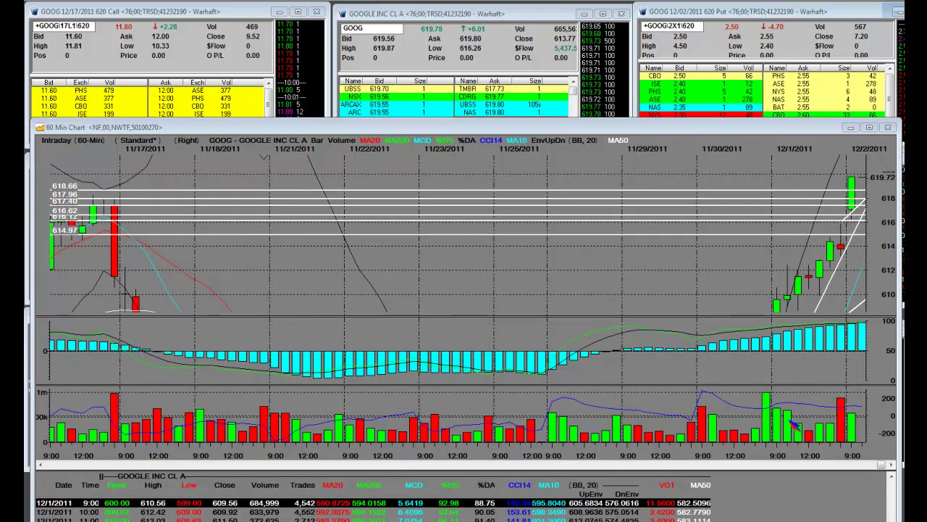
{"action": "left_click", "coordinate": [892, 466]}
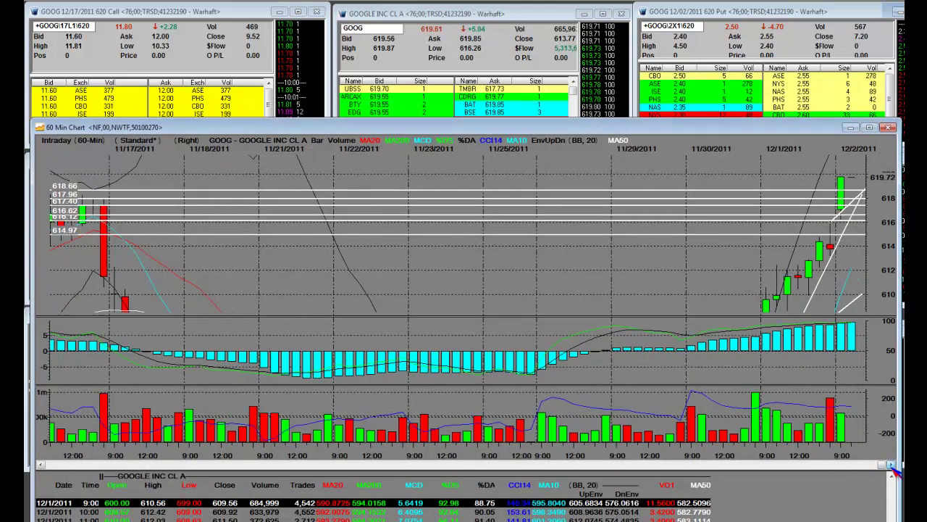
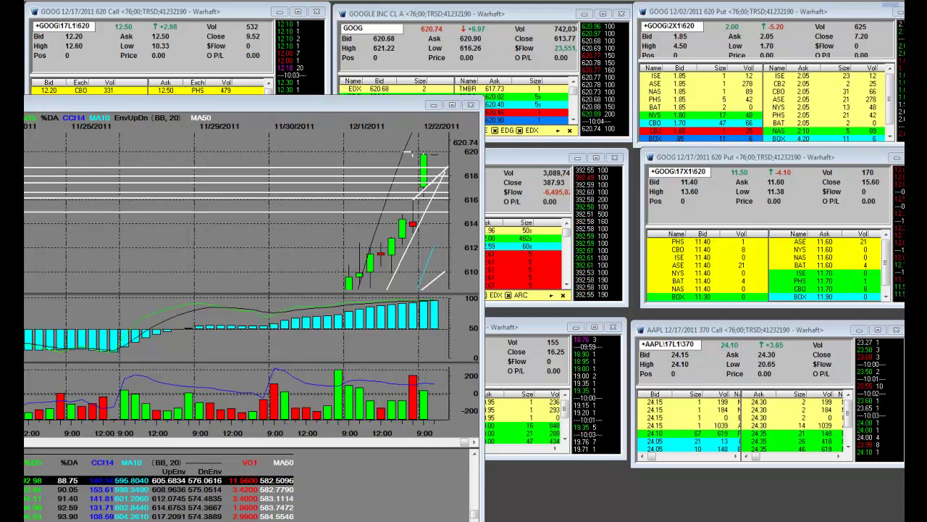
{"action": "key", "text": "alt+Tab"}
{"action": "left_click_drag", "start_coordinate": [639, 114], "coordinate": [736, 38]}
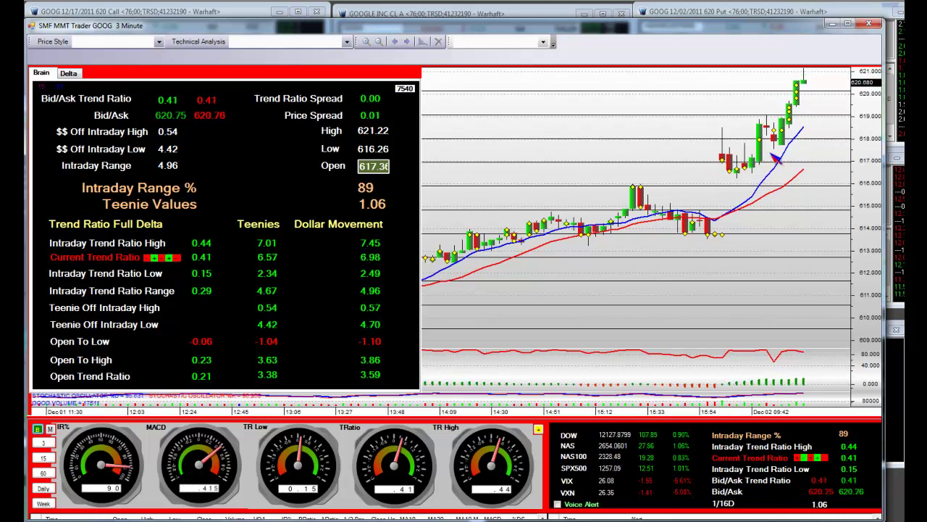
{"action": "left_click_drag", "start_coordinate": [769, 35], "coordinate": [723, 167]}
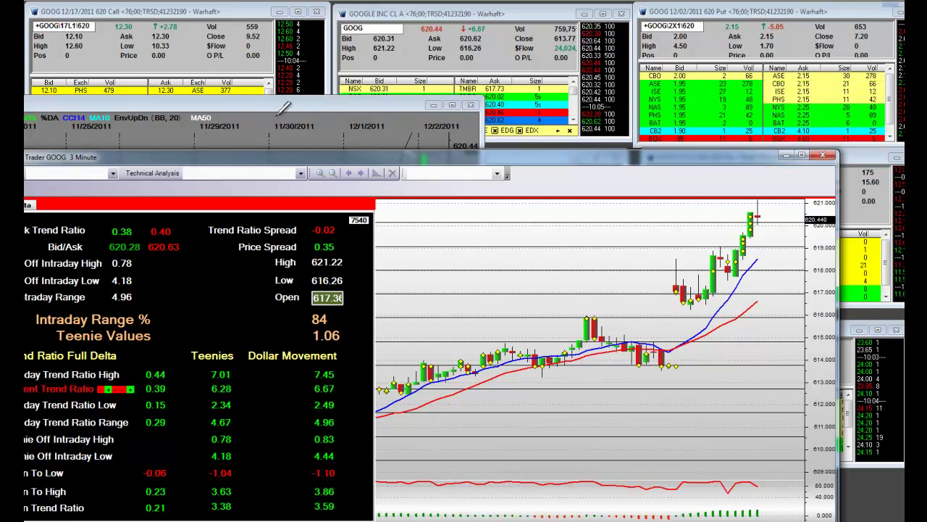
Step: Bring the GOOG 60-minute chart forward to check its latest bar, and close it to uncover the stock and option quotes
{"action": "double_click", "coordinate": [388, 108]}
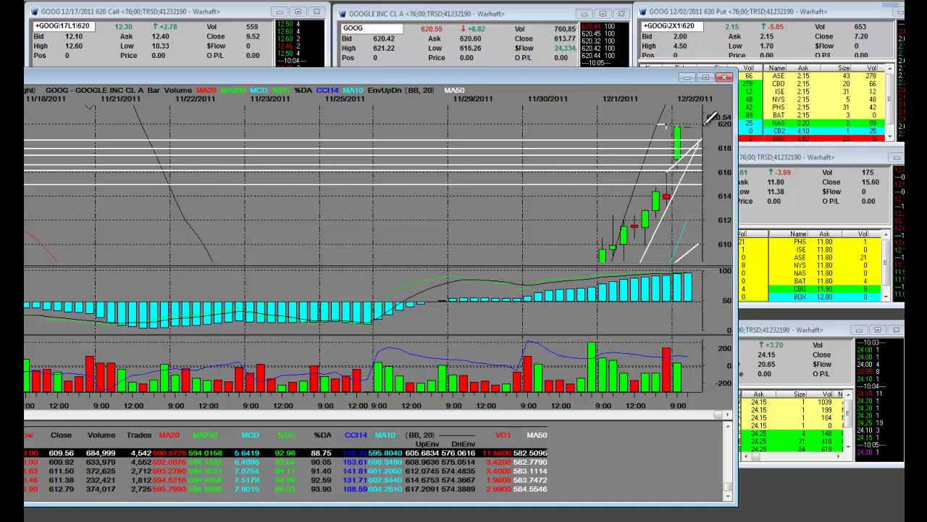
{"action": "left_click", "coordinate": [705, 76]}
{"action": "left_click", "coordinate": [723, 75]}
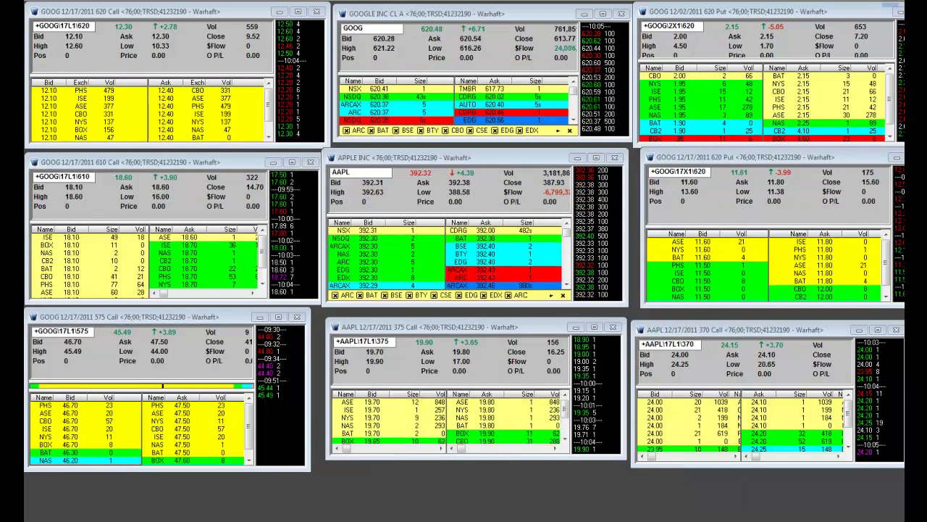